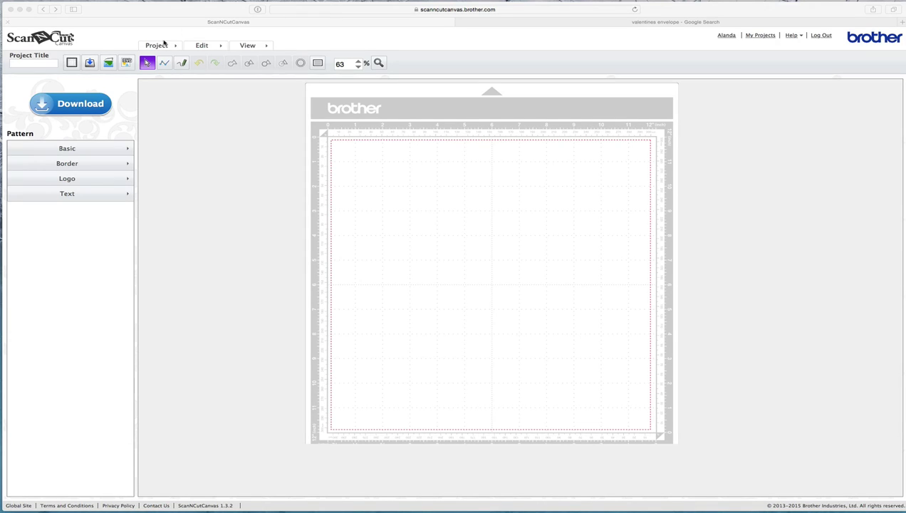
Step: Add a heart from the Basic pattern shapes and move it to the middle of the mat
left_click(68, 150)
left_click(69, 150)
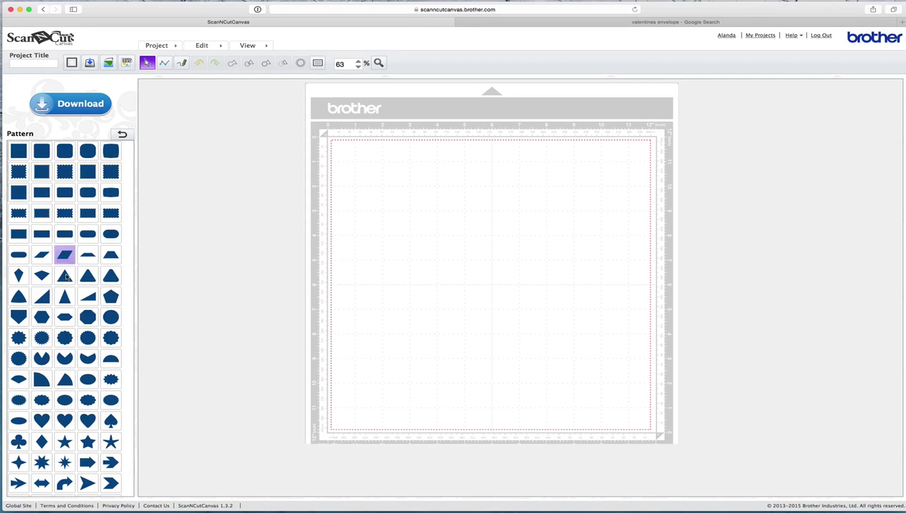
left_click(42, 422)
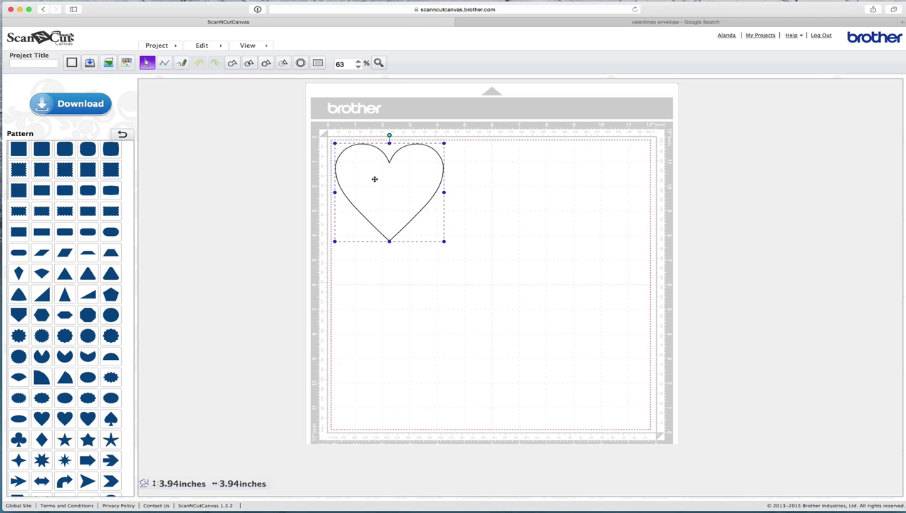
left_click_drag(374, 178, 459, 245)
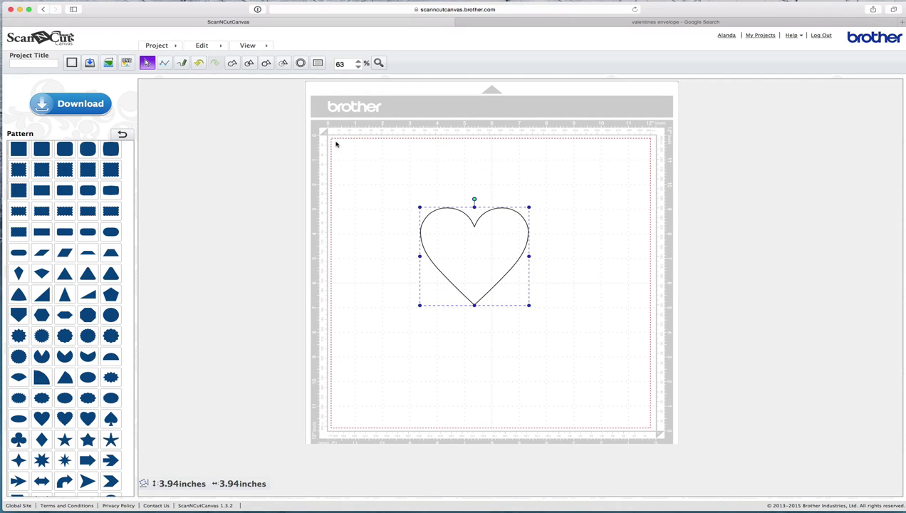
Step: Resize the heart to 10 × 10 inches with aspect ratio kept and shift it toward the top-left
left_click(318, 63)
left_click(283, 106)
double_click(269, 104)
type("9")
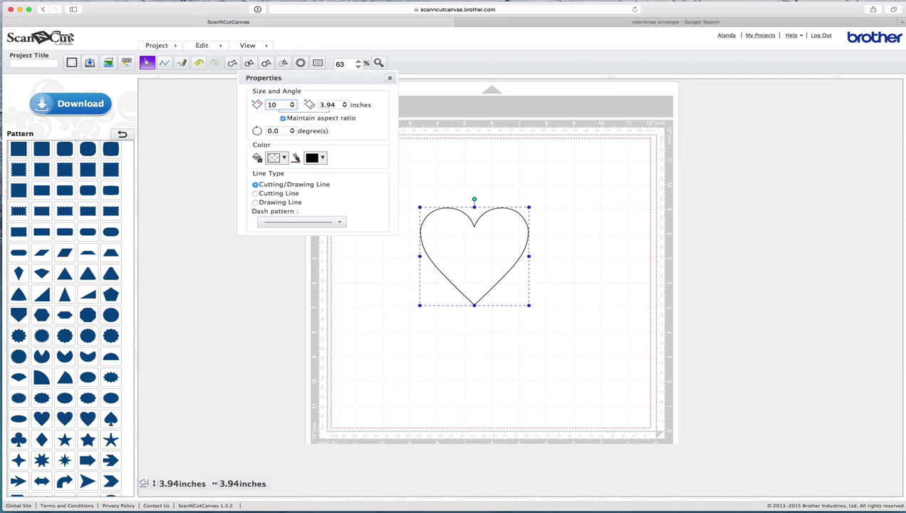
left_click(351, 132)
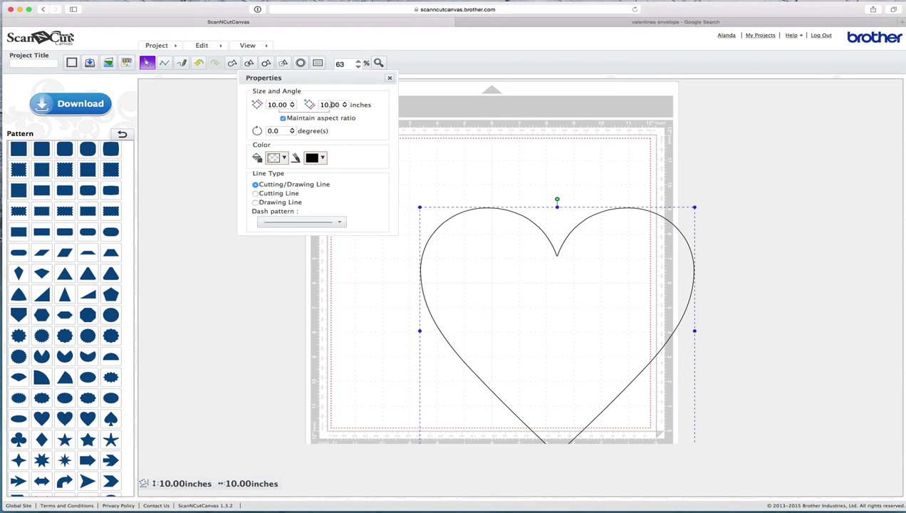
left_click(389, 76)
left_click_drag(583, 301, 515, 252)
Step: Zoom to 100% and drag the 10-inch heart so its top sits near the 1-inch mark
left_click(358, 60)
scroll(600, 178, "up", 3)
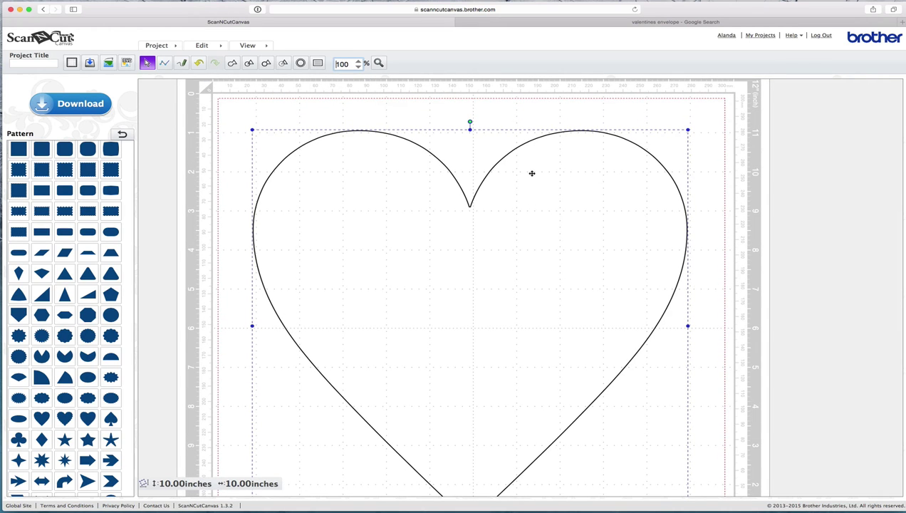
left_click_drag(537, 165, 547, 216)
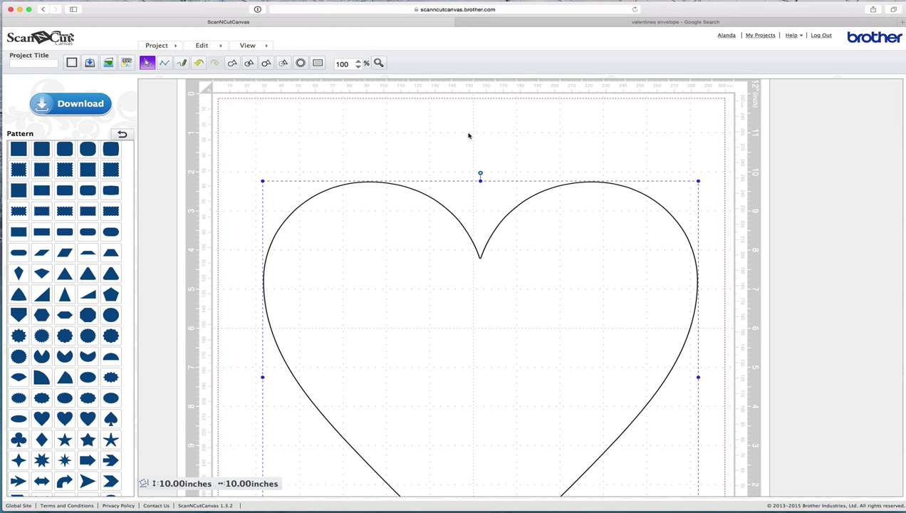
left_click_drag(543, 226, 555, 171)
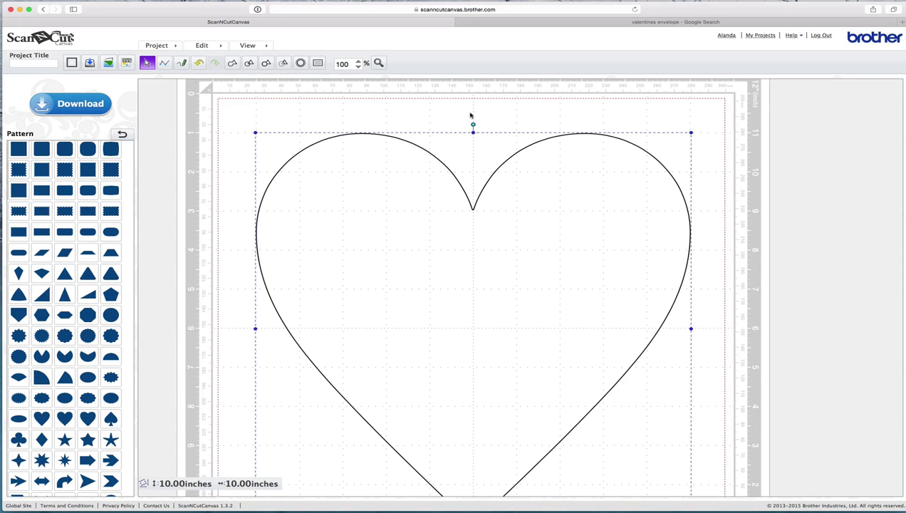
left_click(480, 147)
left_click(480, 150)
left_click(491, 139)
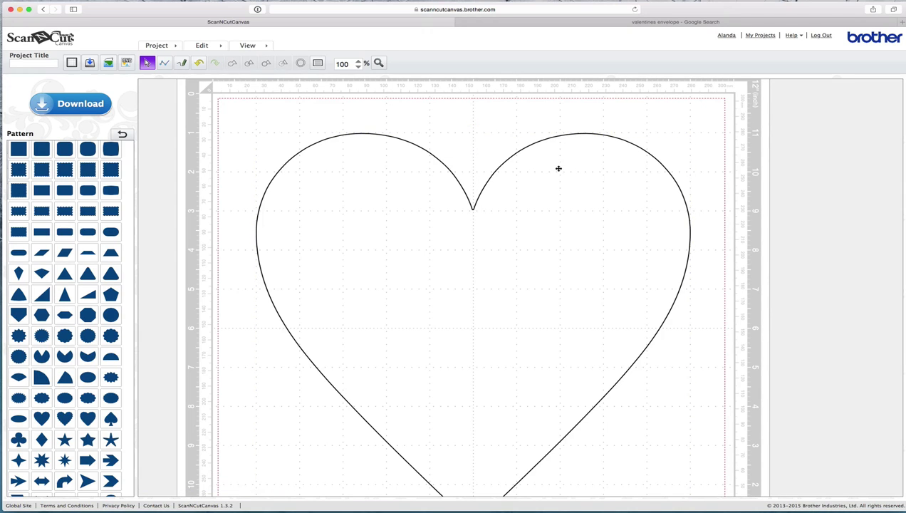
left_click_drag(558, 168, 562, 203)
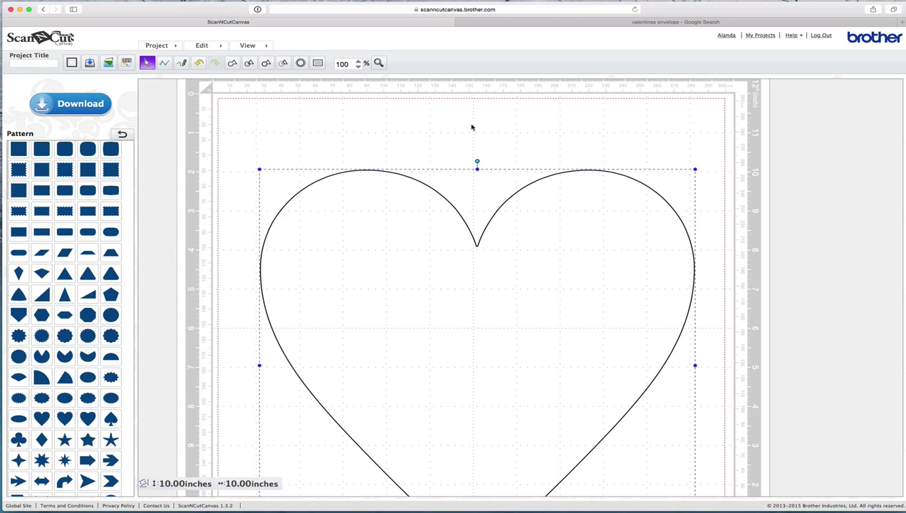
left_click_drag(541, 206, 538, 172)
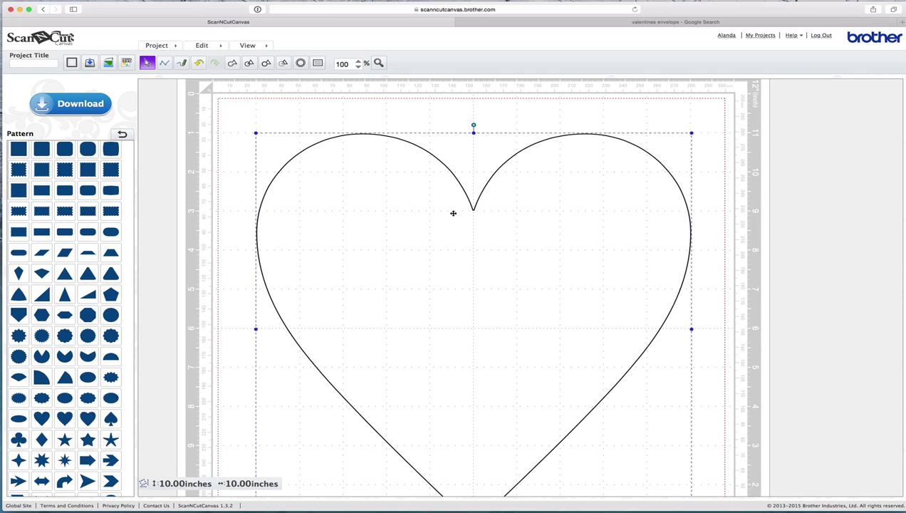
scroll(453, 213, "down", 2)
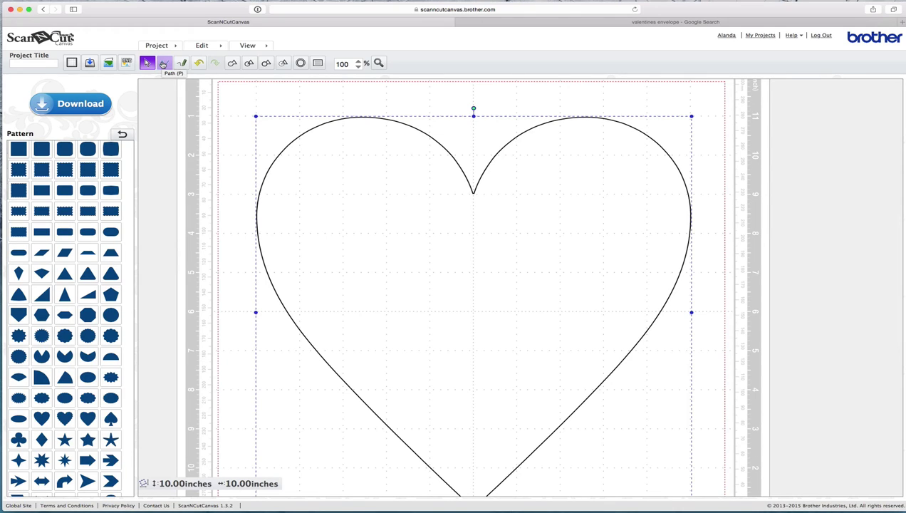
Step: Draw a 5.50-inch horizontal line across the heart's lower part near the 8-inch mark
left_click(163, 64)
scroll(473, 274, "down", 4)
scroll(473, 275, "down", 5)
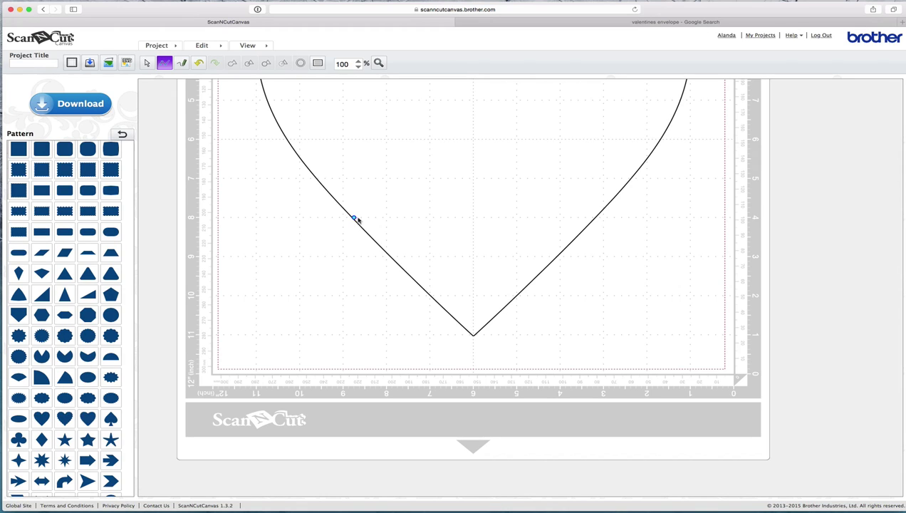
left_click(354, 217)
left_click(593, 217)
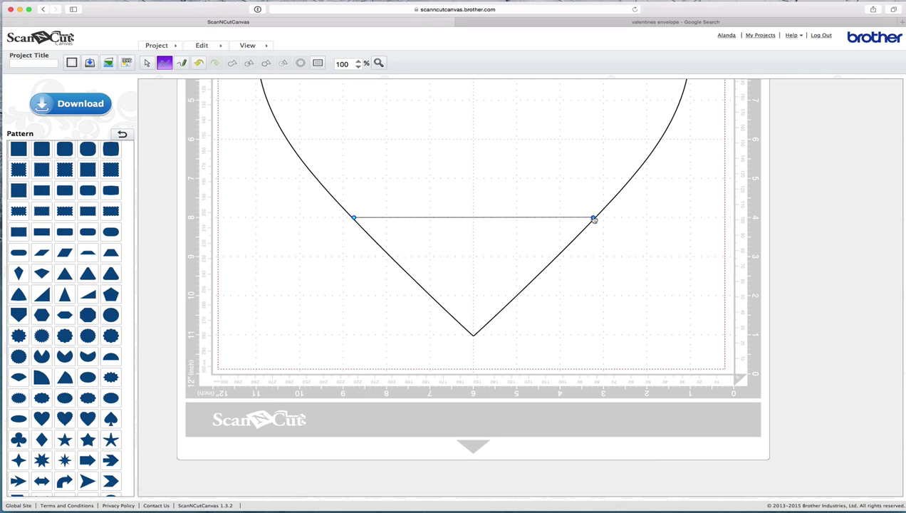
double_click(593, 218)
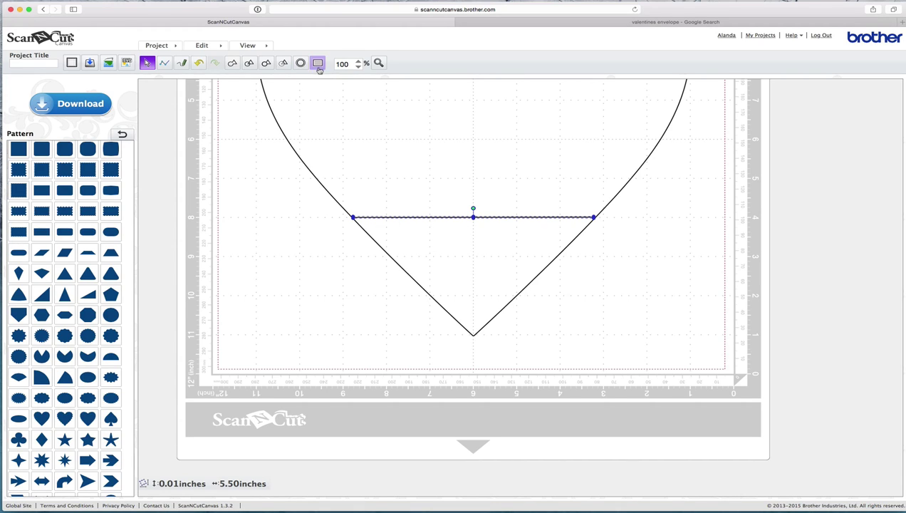
Step: Set the new line's dash pattern to dotted and close the Properties panel
left_click(318, 64)
left_click(279, 223)
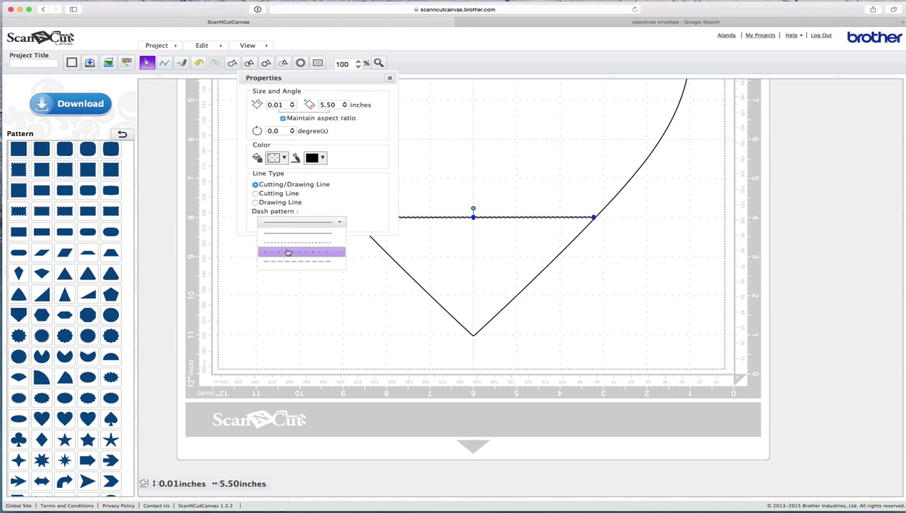
left_click(284, 251)
left_click(595, 245)
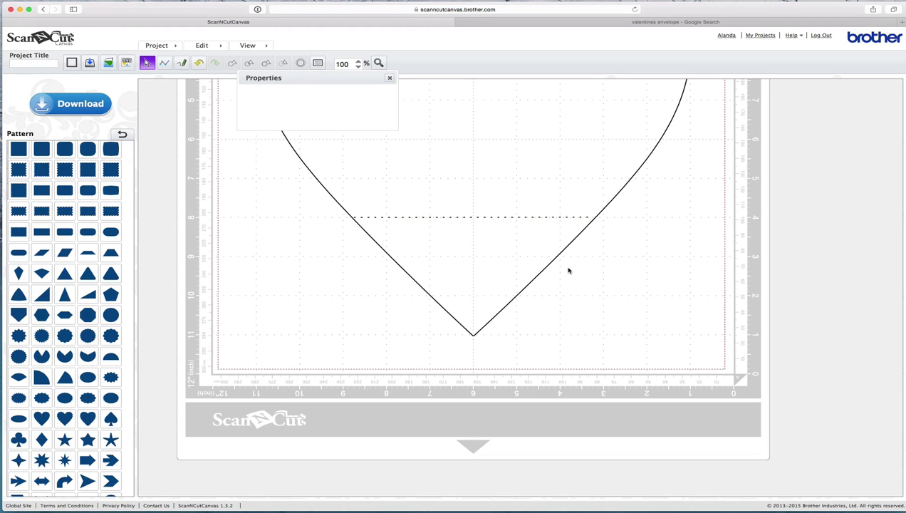
left_click(390, 78)
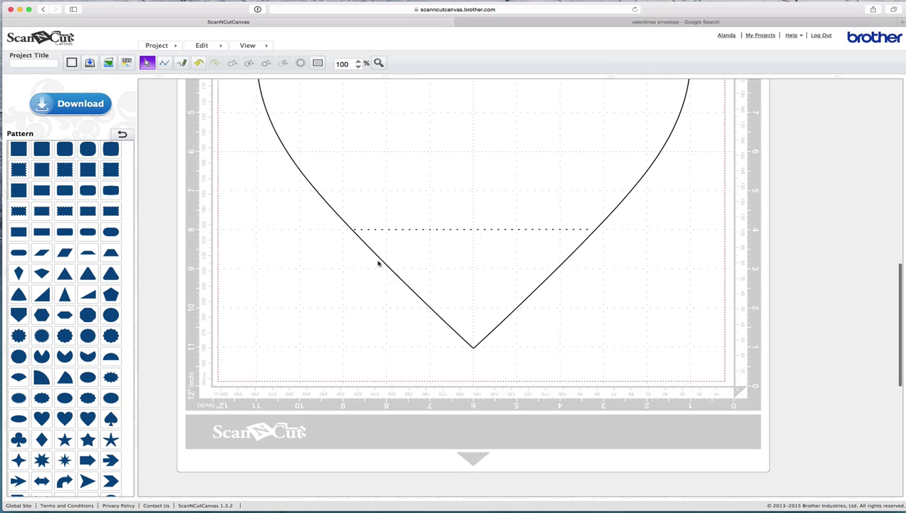
scroll(378, 263, "up", 3)
scroll(379, 263, "up", 3)
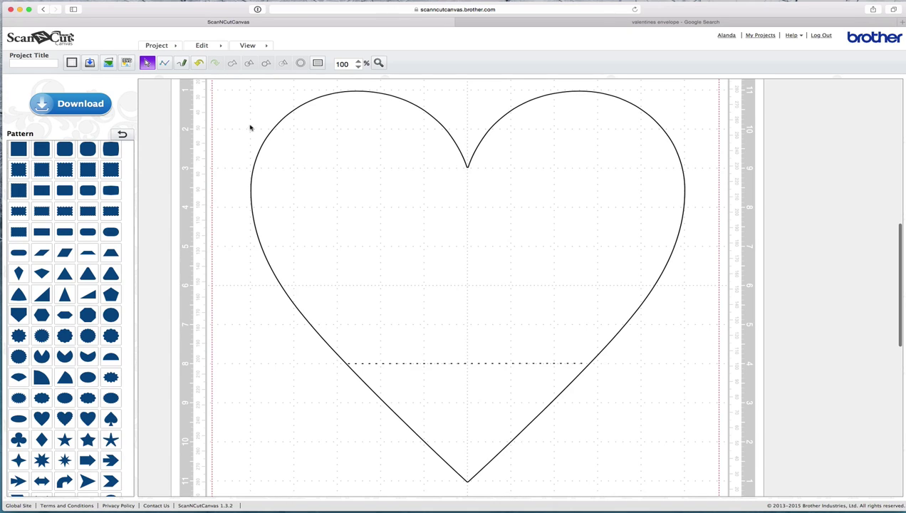
Step: Draw a 6.90-inch vertical line from the dotted line's left end up to the heart's top
left_click(163, 64)
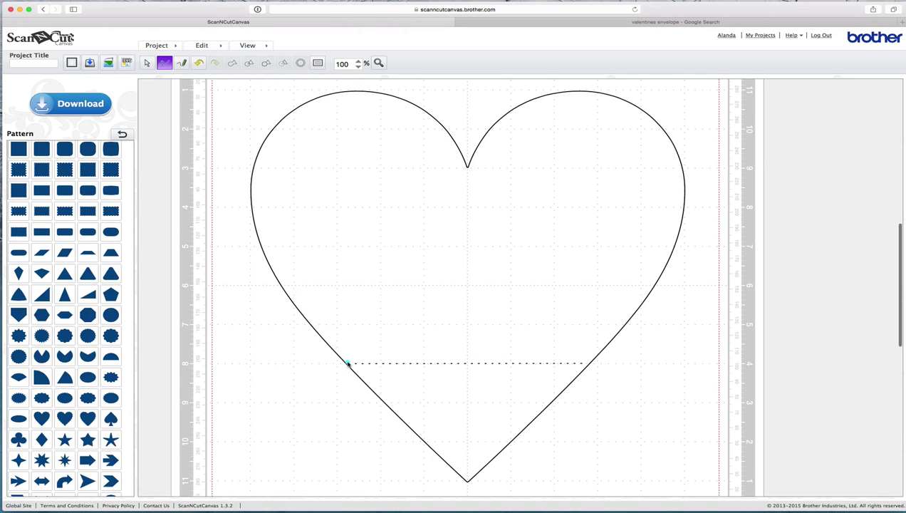
left_click(348, 362)
left_click(347, 92)
double_click(348, 94)
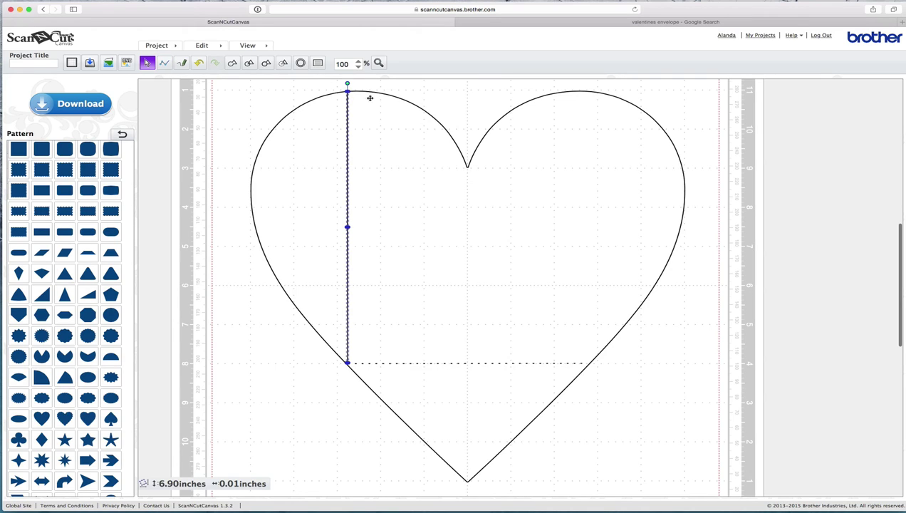
left_click(447, 101)
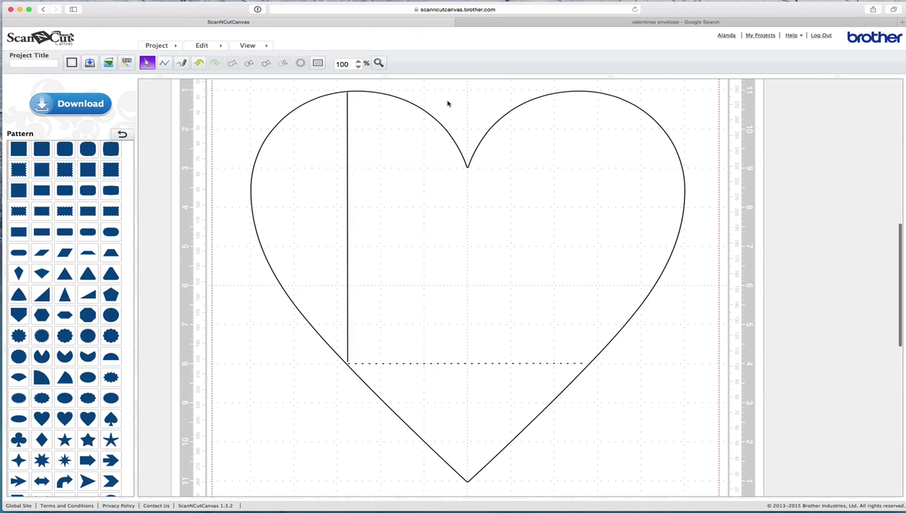
Step: Set the vertical line's dash pattern to dotted and close Properties
left_click(347, 108)
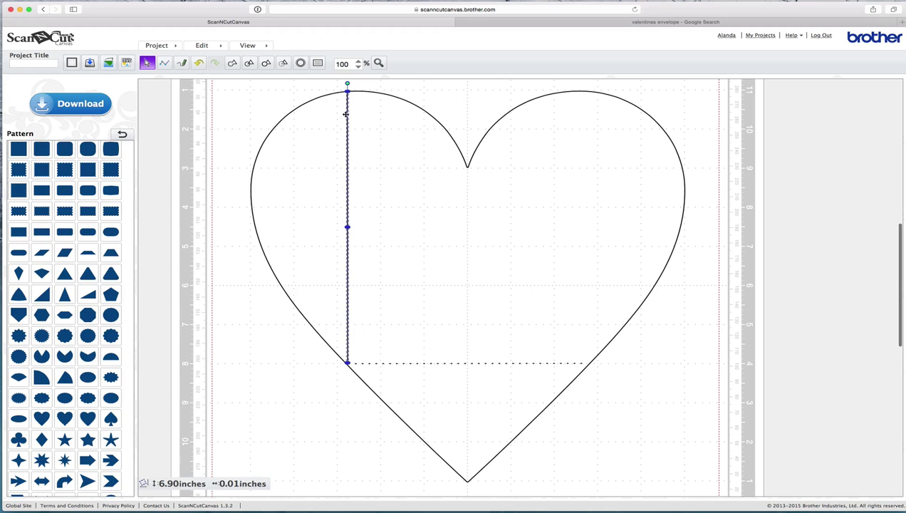
left_click(318, 63)
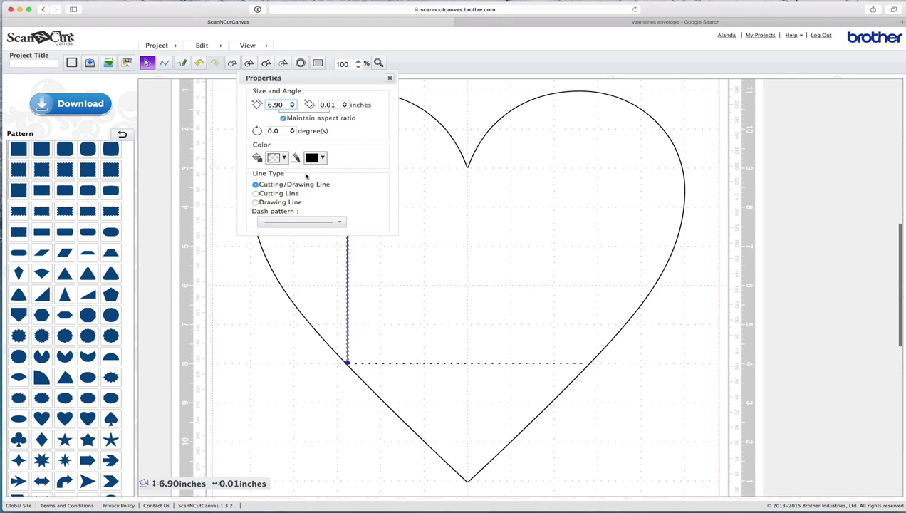
left_click(289, 223)
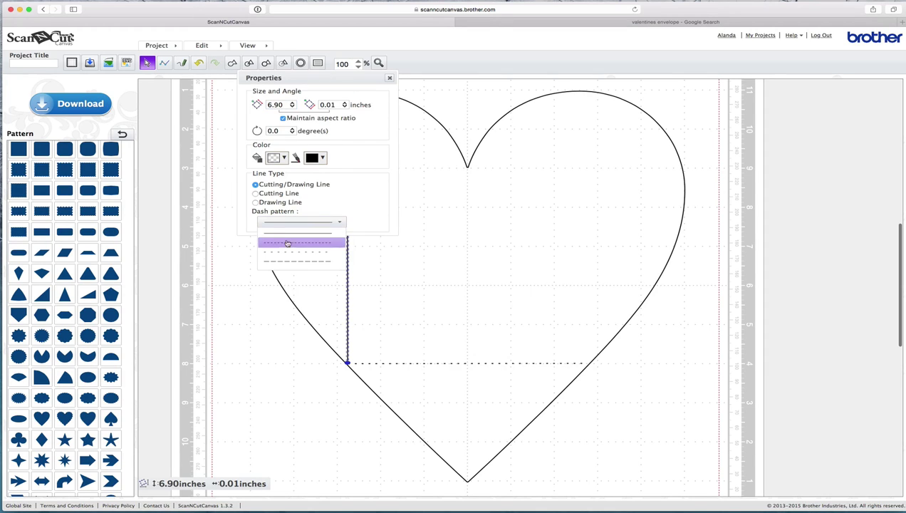
left_click(284, 253)
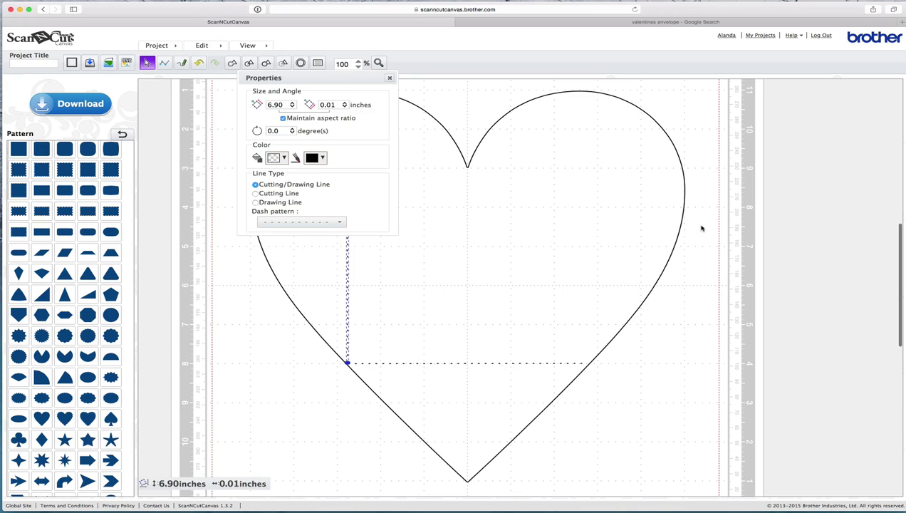
left_click(605, 170)
left_click(390, 77)
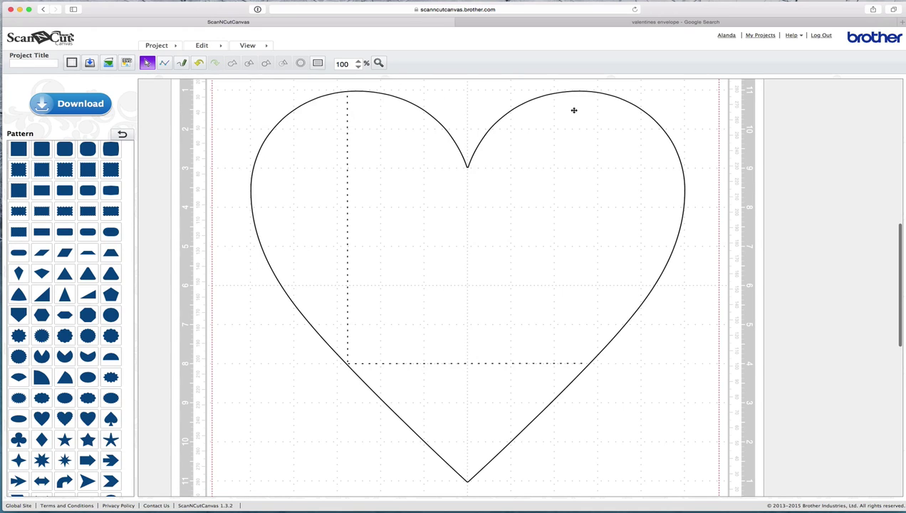
Step: Draw a vertical line from the dotted line's right end up to the heart's top edge
left_click(165, 64)
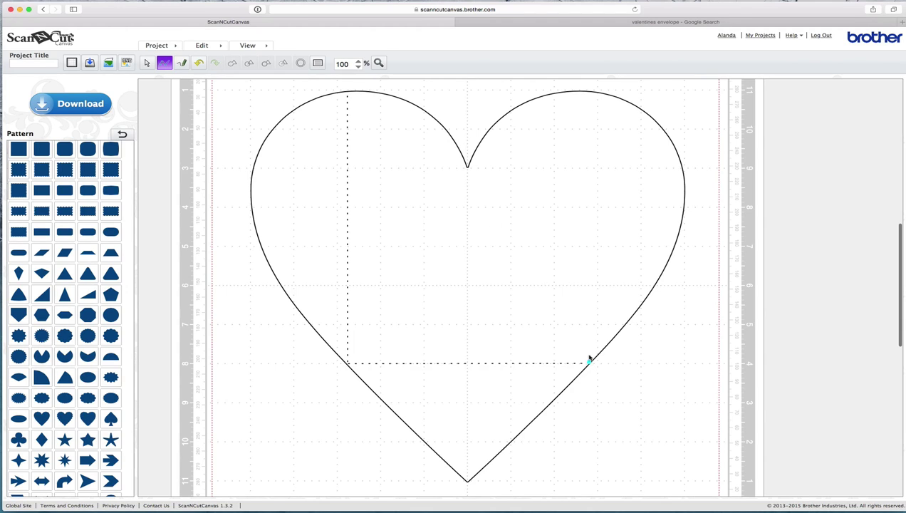
left_click(589, 362)
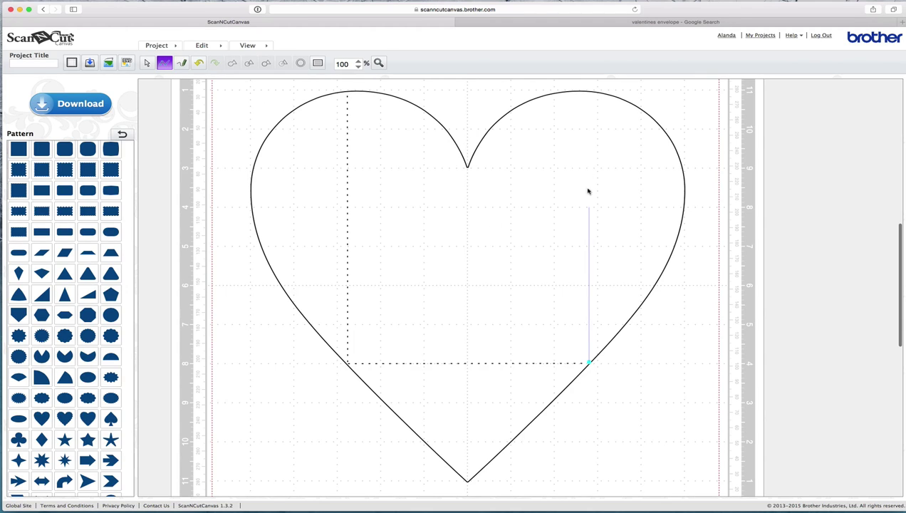
left_click(589, 92)
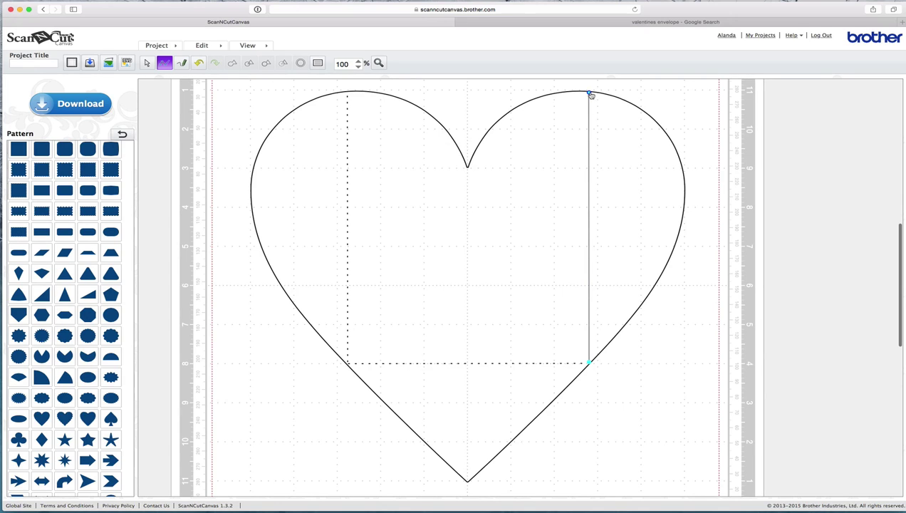
double_click(590, 95)
left_click(666, 100)
Step: Set the right vertical line's dash pattern to dotted and close Properties
left_click(588, 131)
left_click(317, 63)
left_click(277, 221)
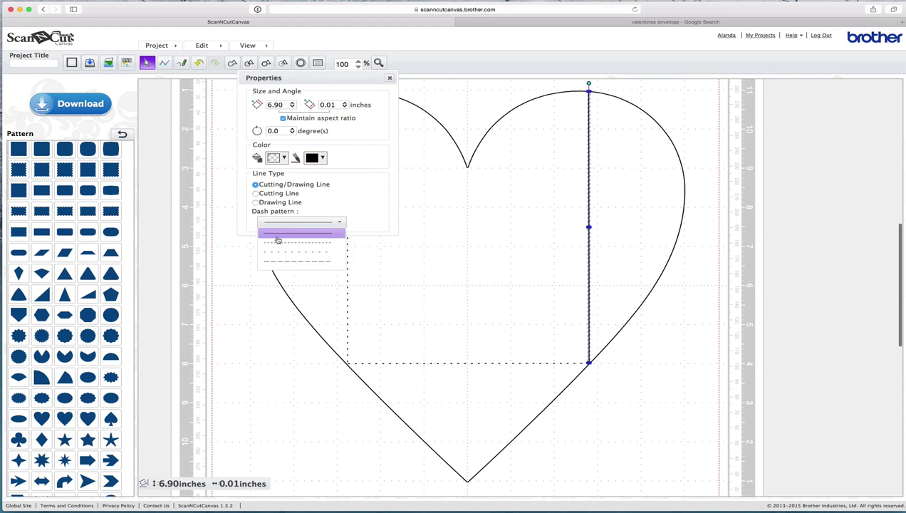
left_click(275, 252)
left_click(697, 147)
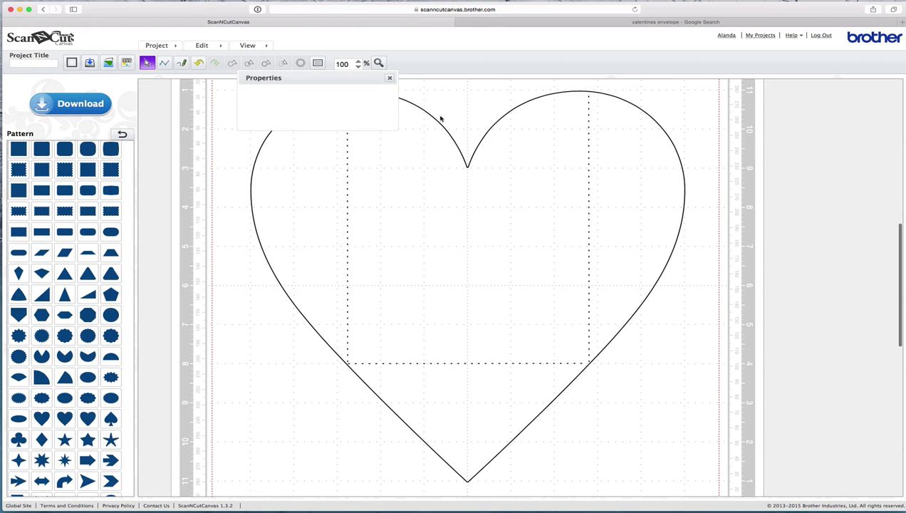
left_click(389, 78)
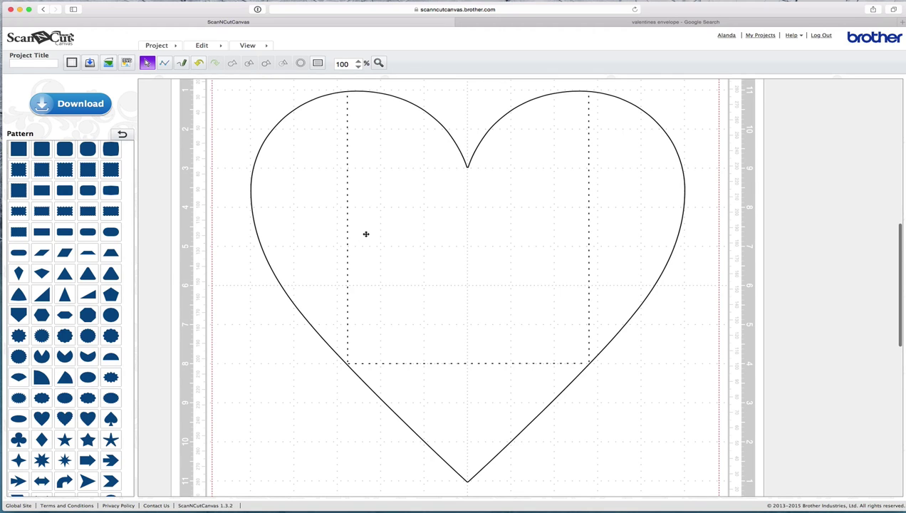
Step: Zoom the canvas to 150% on the heart and pick the Line tool
scroll(365, 233, "up", 2)
scroll(365, 234, "down", 1)
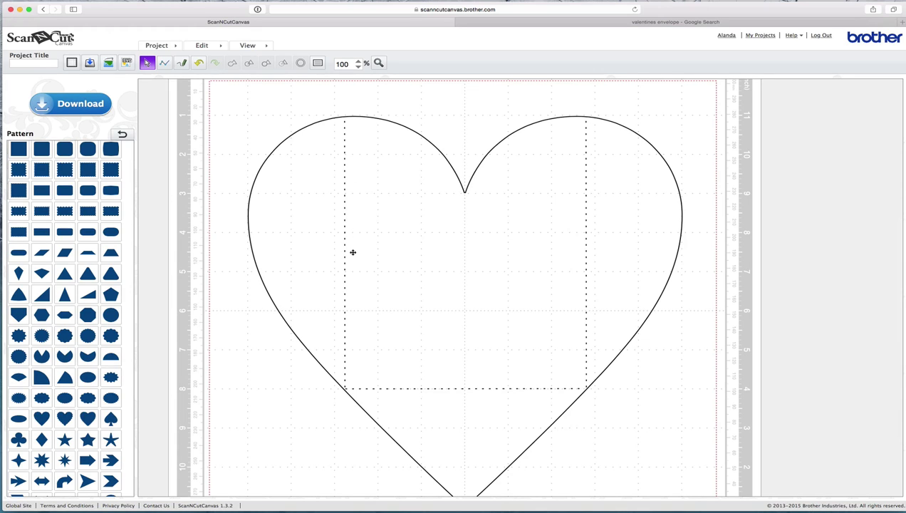
left_click(358, 61)
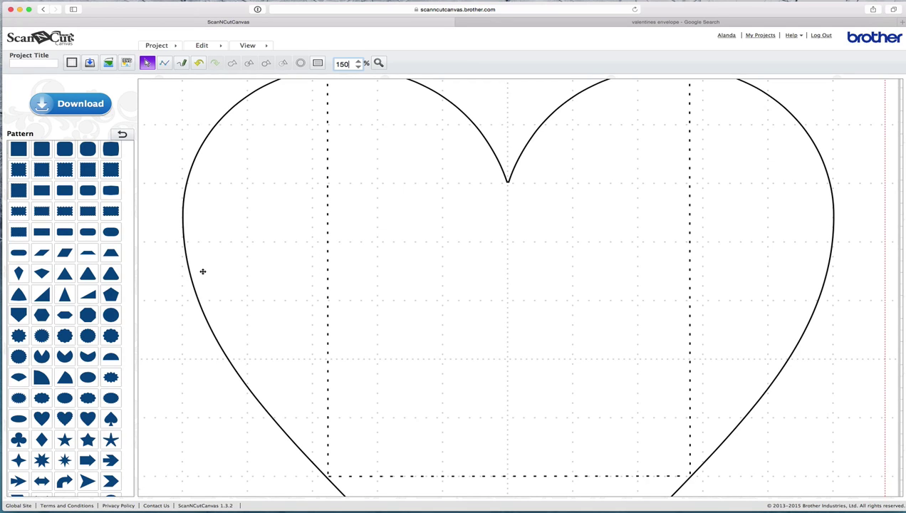
left_click(165, 66)
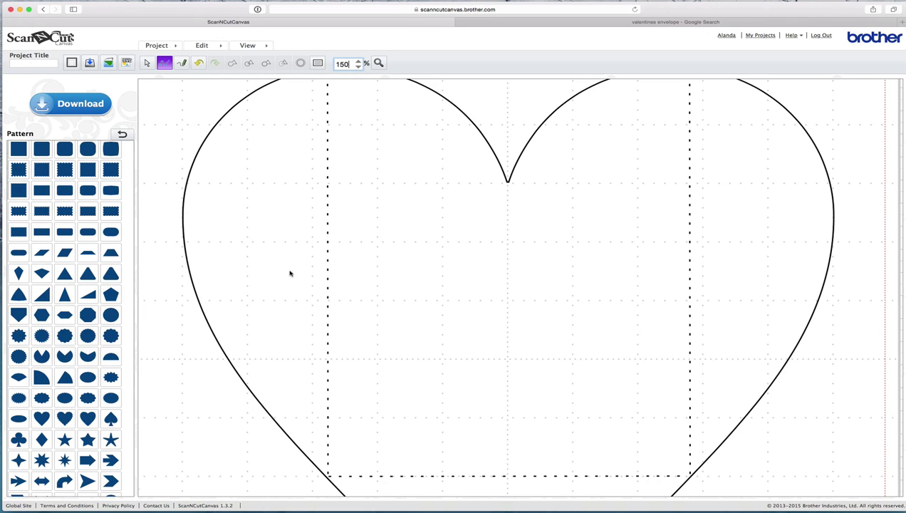
Step: Draw a 9.76-inch horizontal crossline from the heart's left edge to its right edge
left_click(189, 272)
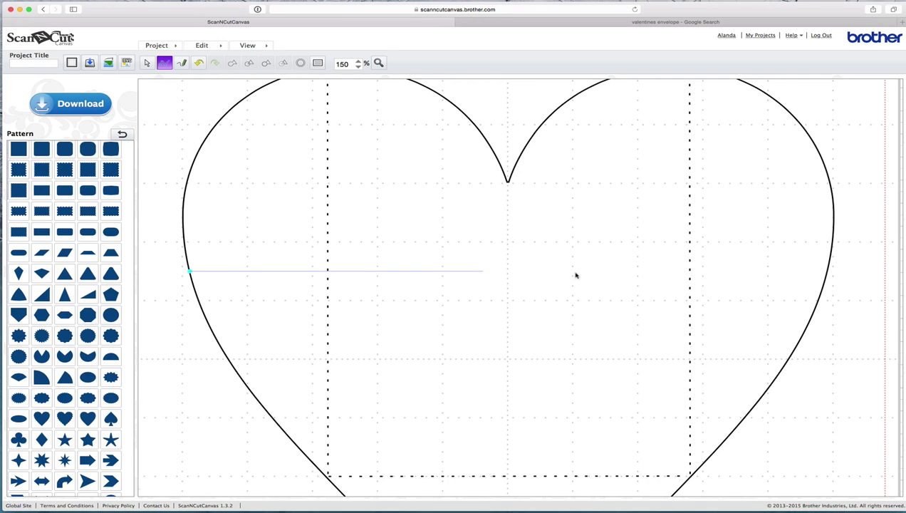
left_click(826, 272)
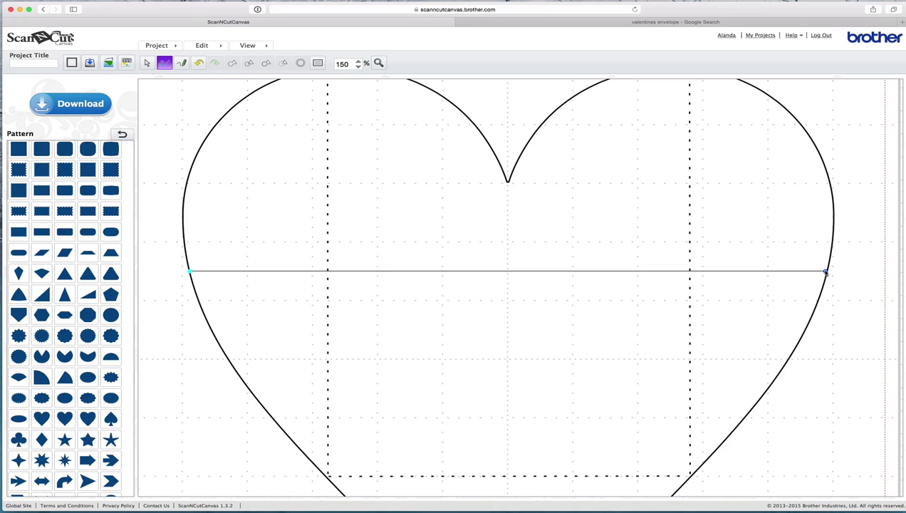
double_click(825, 272)
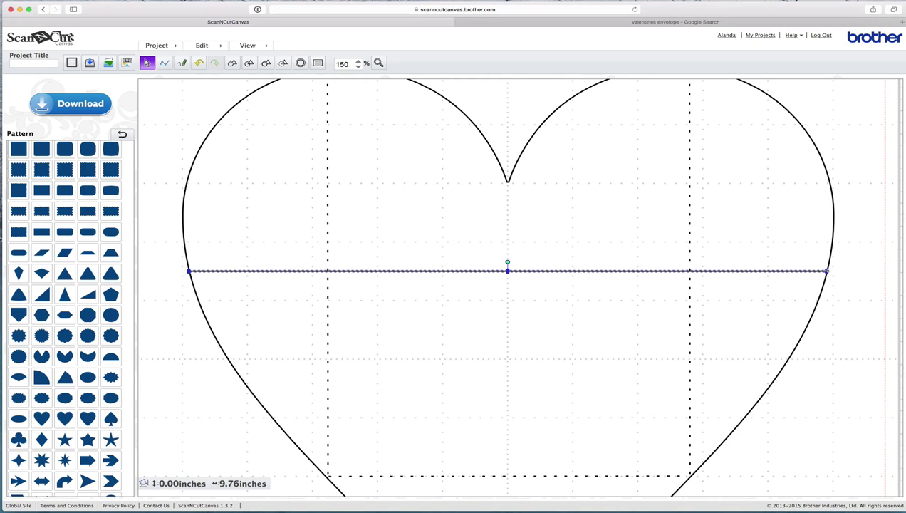
Step: Make the crossline dotted, zoom out to 50%, and close Properties
left_click(317, 63)
left_click(285, 223)
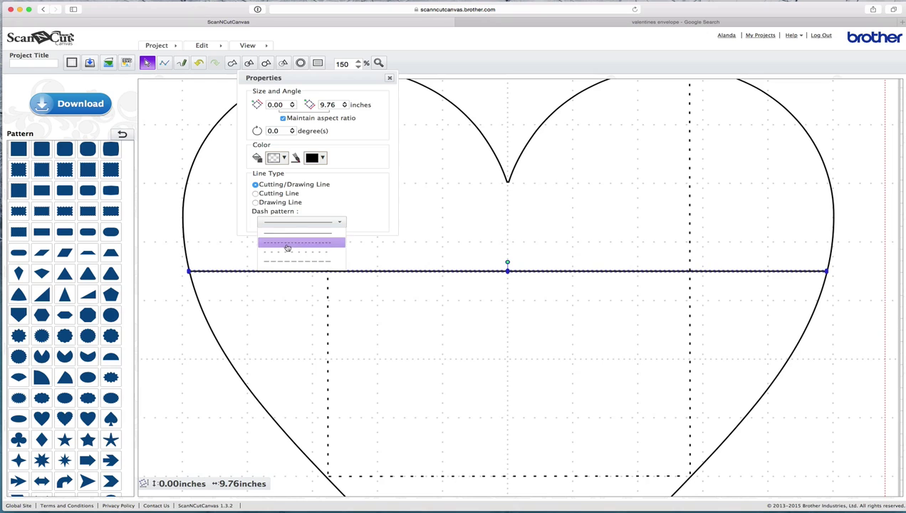
left_click(283, 249)
left_click(858, 171)
left_click(358, 67)
left_click(358, 67)
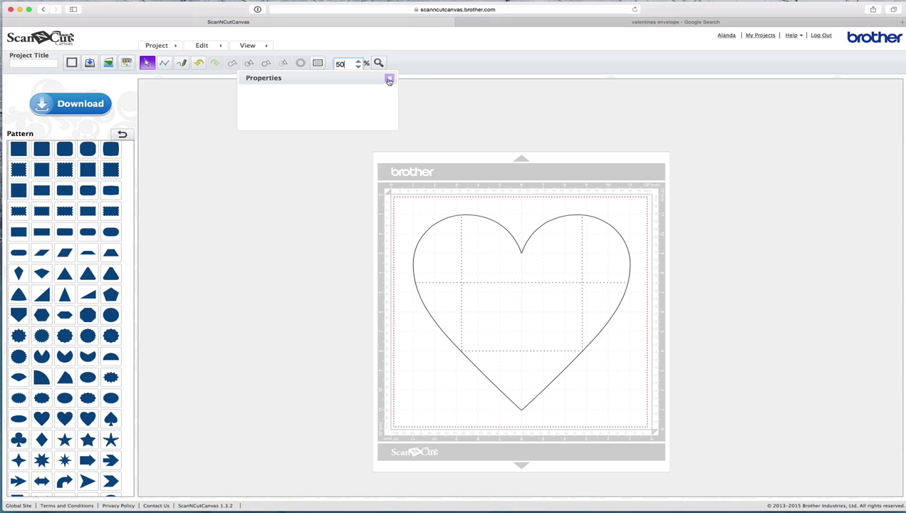
left_click(389, 78)
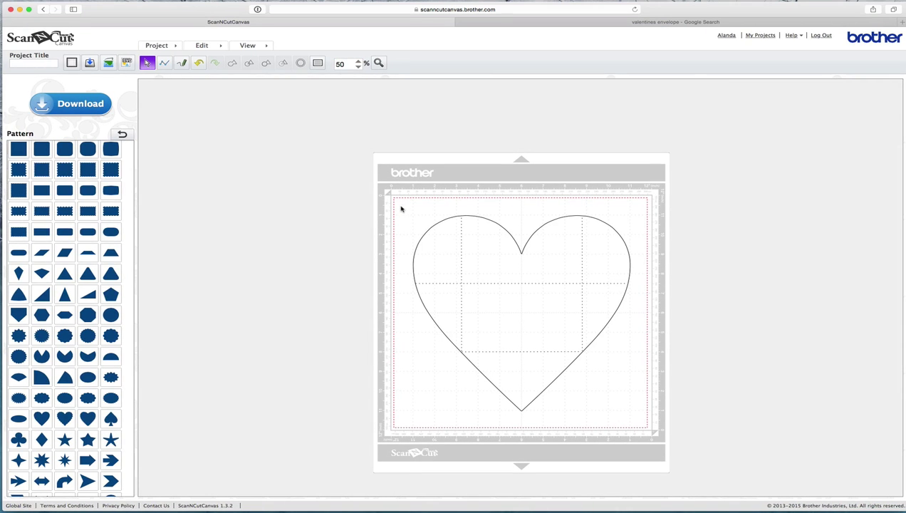
Step: Group the heart with all its fold lines and title the project 'Heart Envelope'
left_click_drag(401, 209, 638, 421)
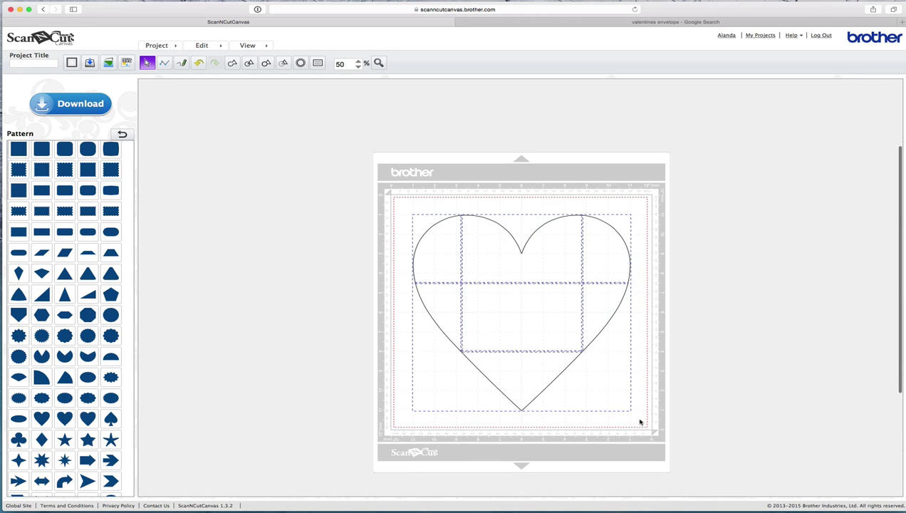
right_click(494, 266)
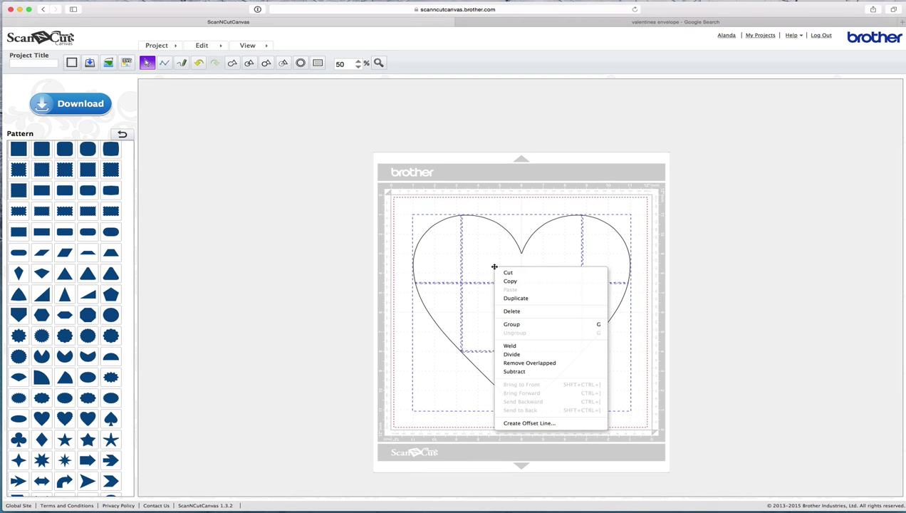
left_click(519, 325)
left_click(590, 205)
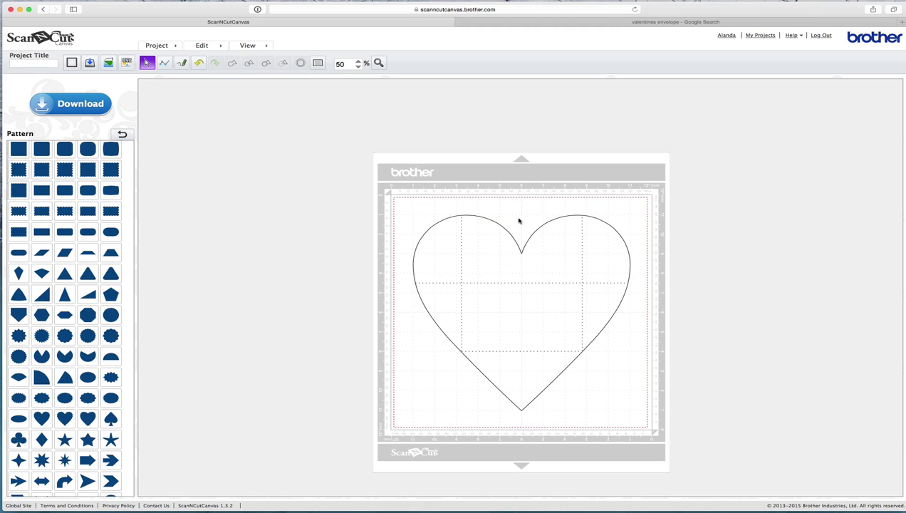
left_click(36, 62)
Step: Download the design as Heart_Envelope.fcm and close the download dialog
left_click(78, 105)
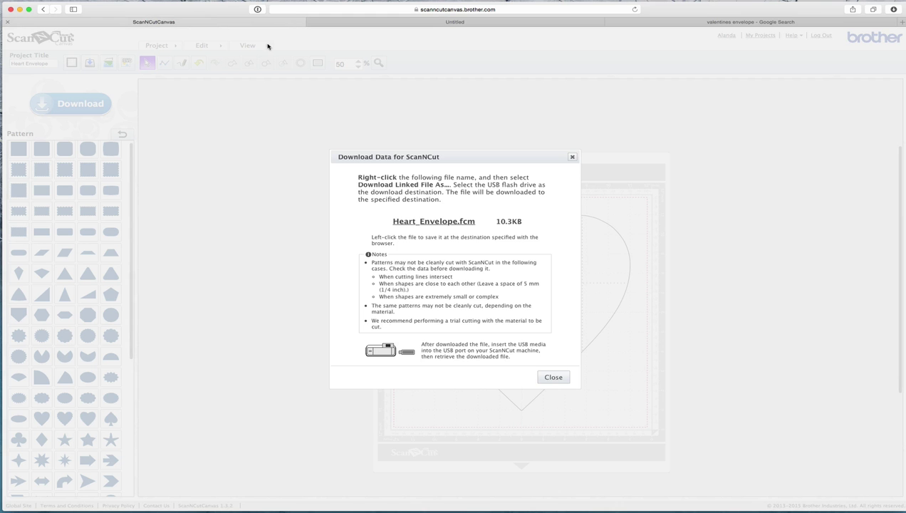
left_click(572, 157)
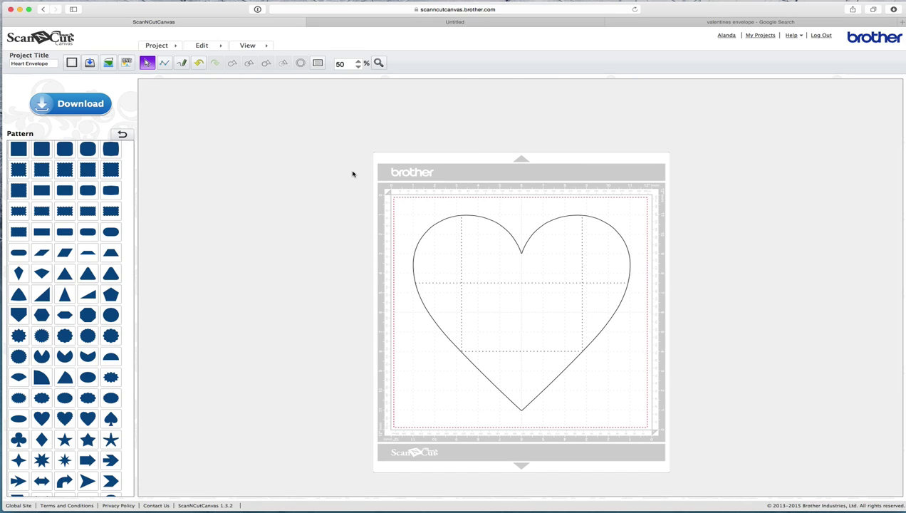